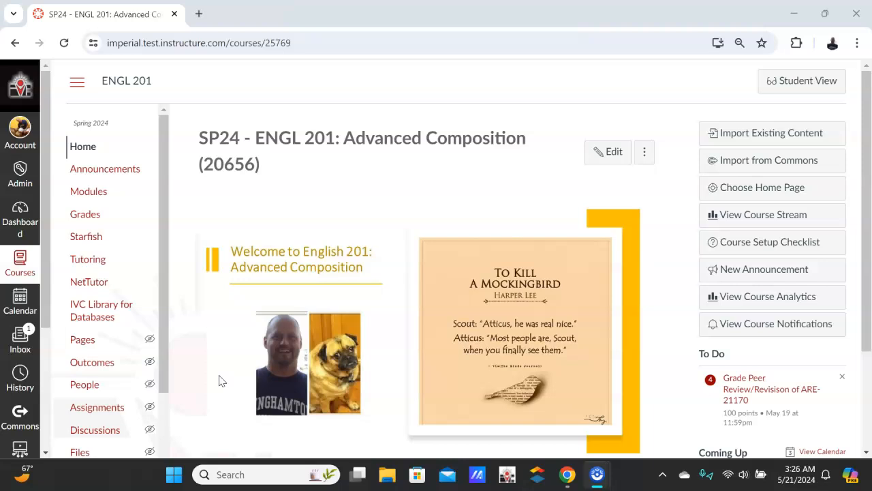
Find outcomes for the course by browsing Account Standards, Imperial Valley College and English to the ENGL 250 group.
click(105, 366)
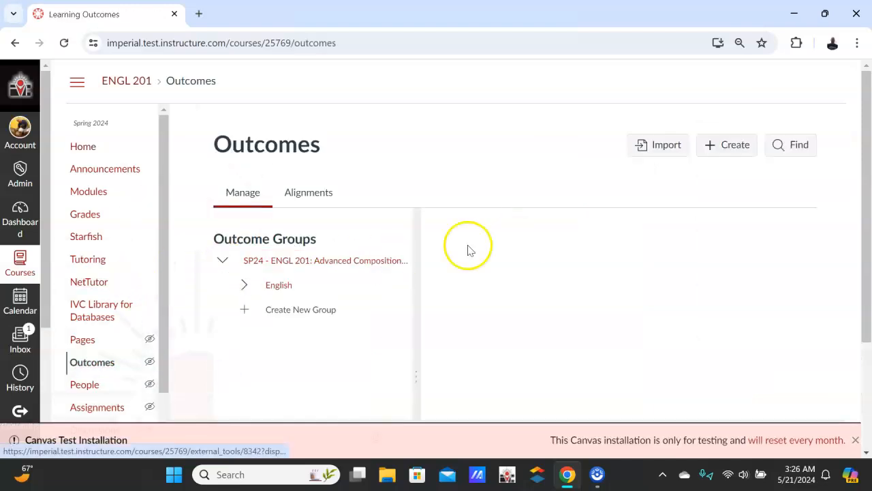
click(789, 152)
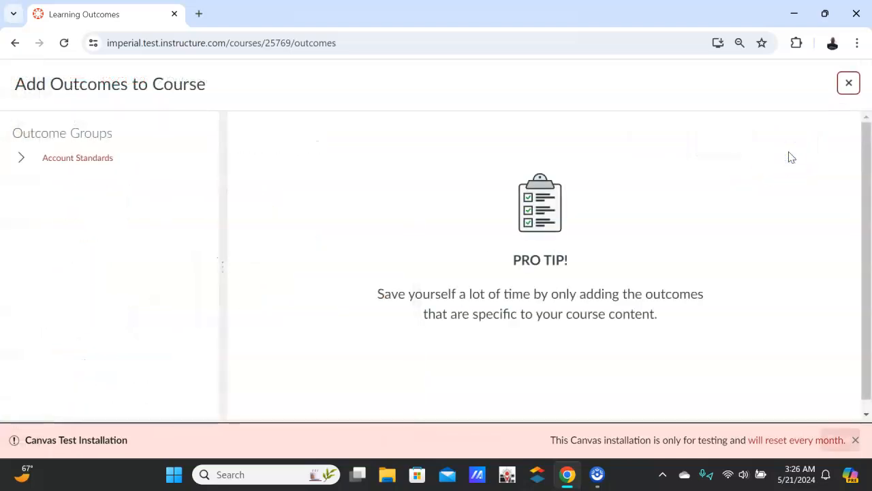
click(21, 158)
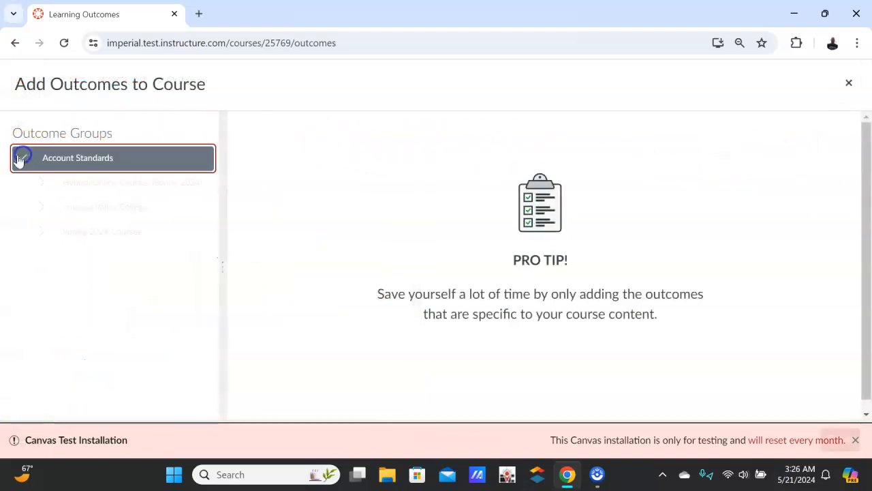
click(43, 208)
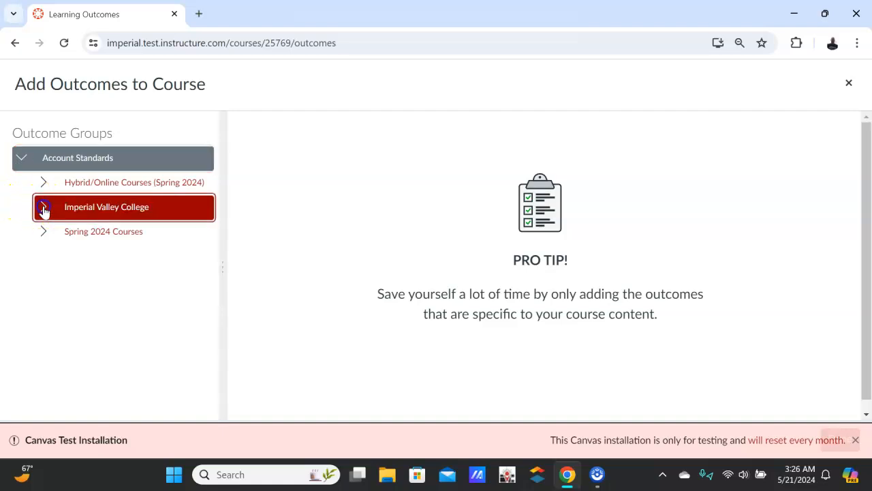
scroll(122, 284, down, 4)
scroll(124, 286, down, 10)
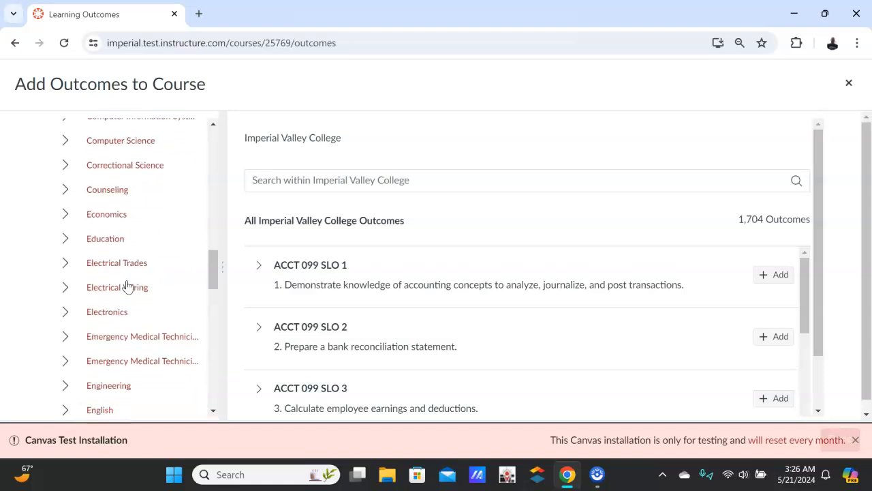
scroll(127, 286, down, 3)
click(109, 183)
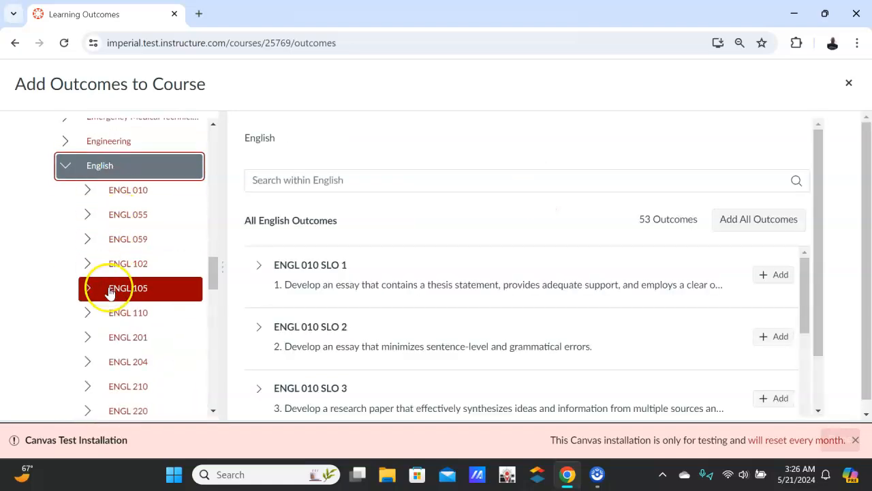
scroll(109, 292, down, 3)
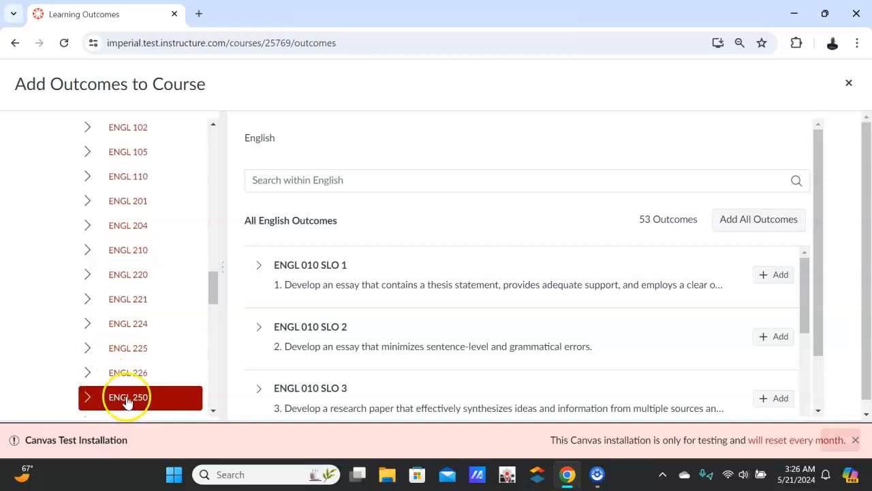
click(126, 400)
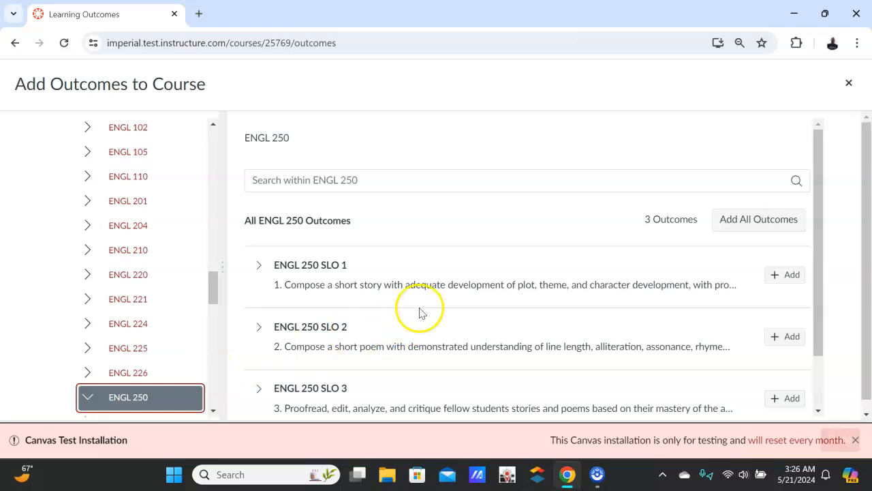
Add the outcome ENGL 250 SLO 2 to the course and finish adding outcomes.
scroll(408, 286, down, 1)
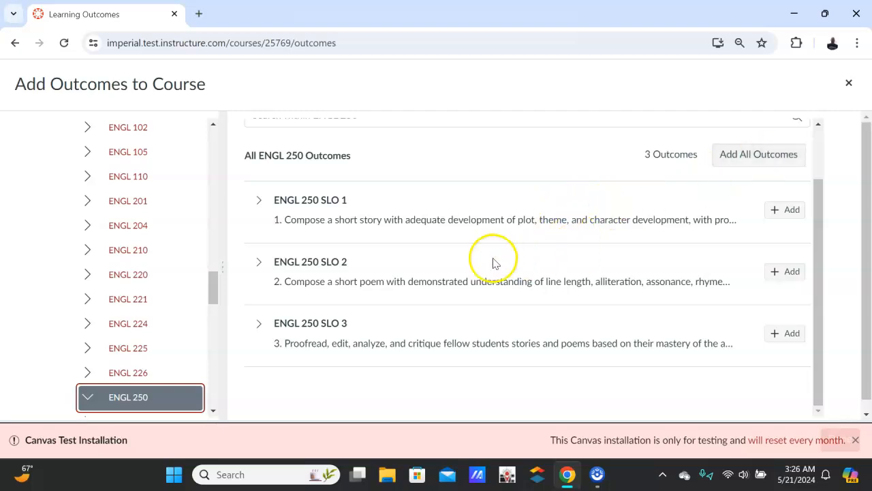
click(787, 271)
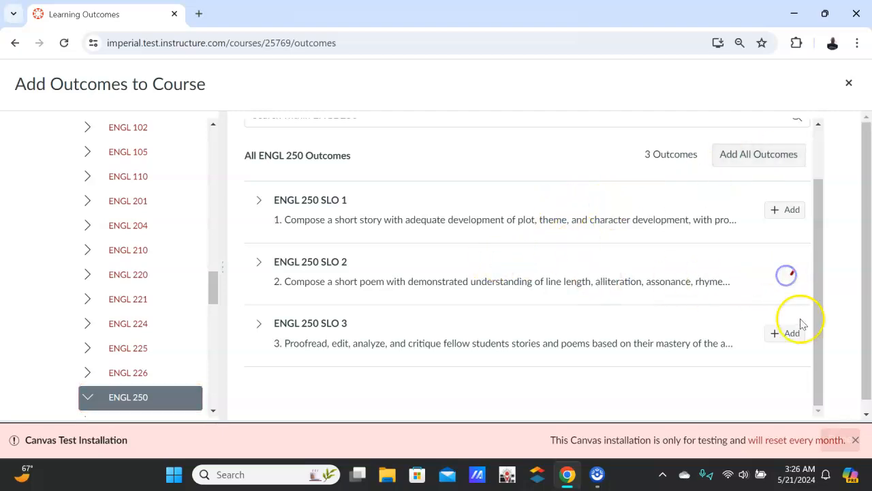
click(854, 439)
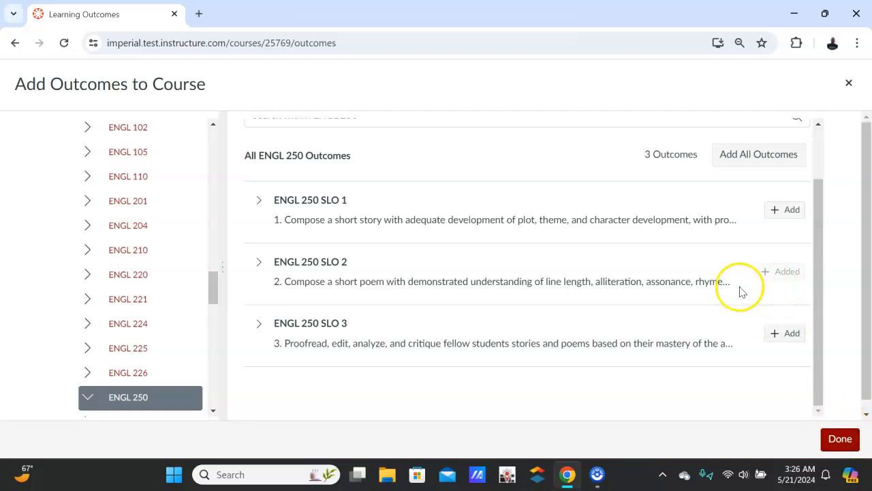
click(837, 439)
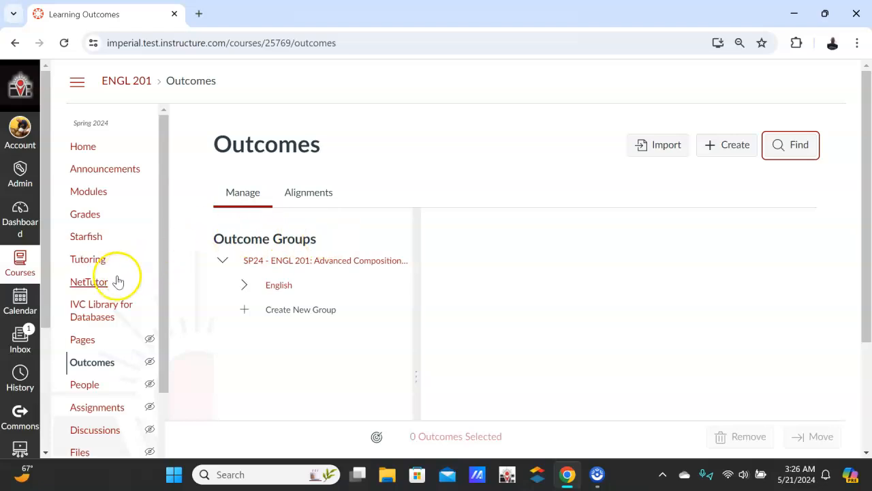
Go to the course's Assignments page and dismiss the test installation notice.
scroll(105, 313, down, 2)
scroll(106, 358, up, 3)
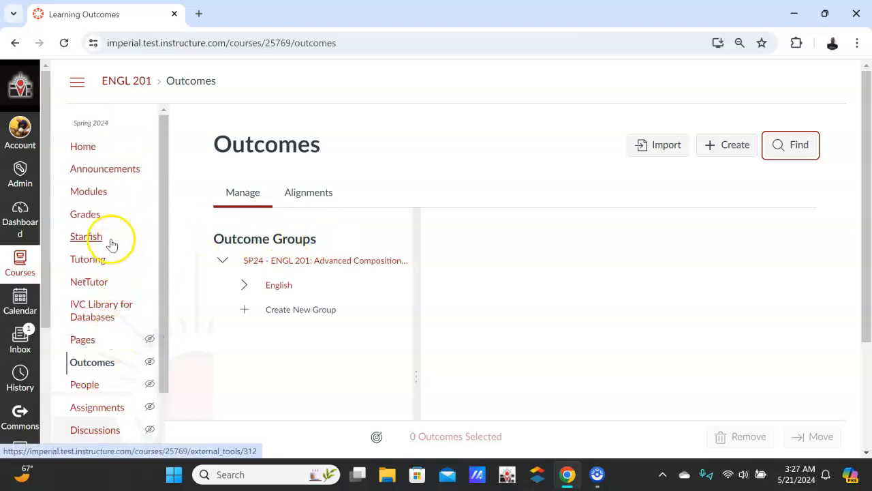
scroll(94, 223, down, 3)
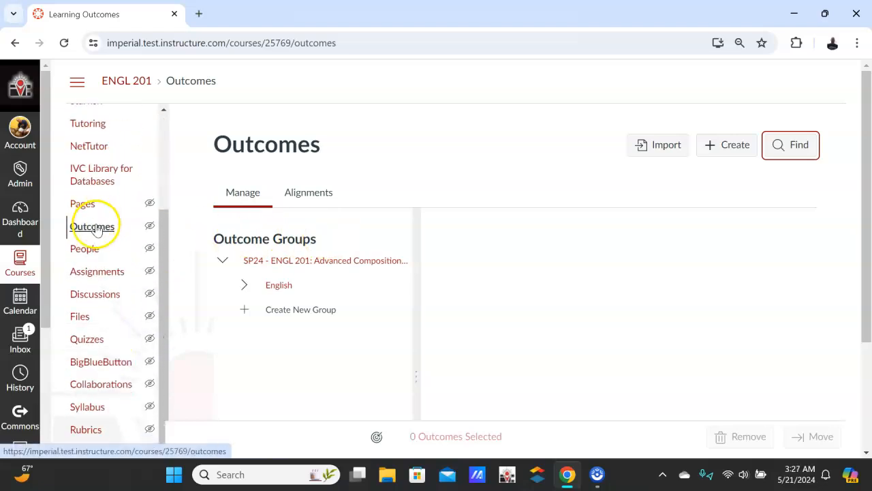
click(96, 272)
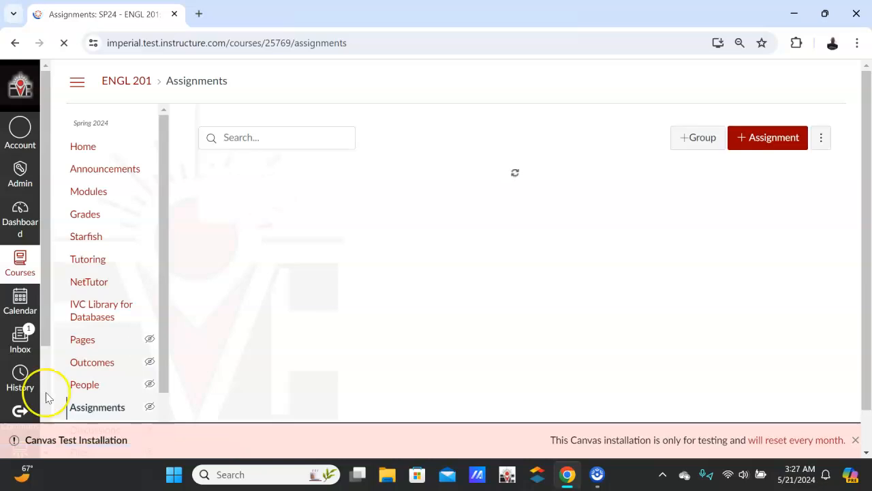
click(855, 440)
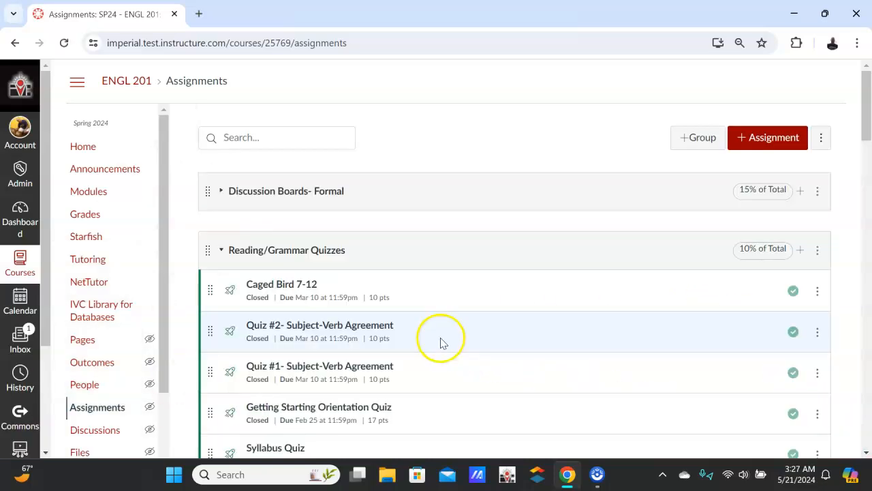
Collapse the Reading/Grammar Quizzes and Argumentative Research Paper assignment groups.
click(220, 250)
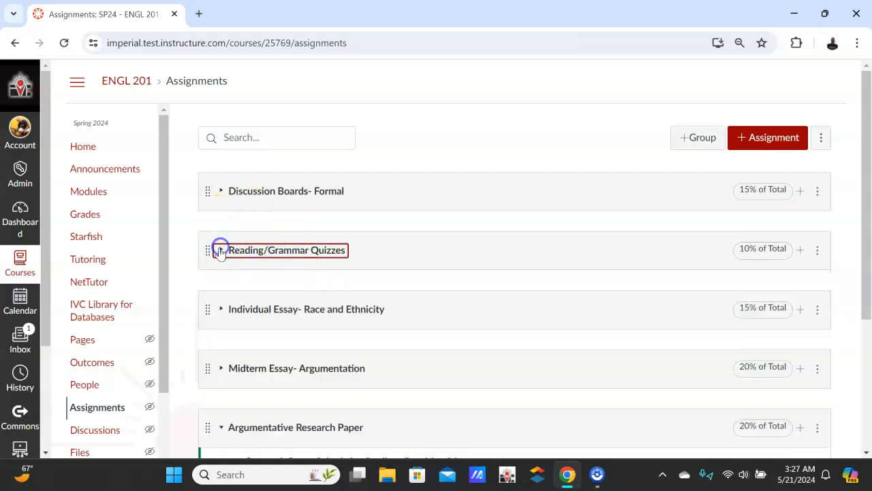
scroll(477, 243, down, 2)
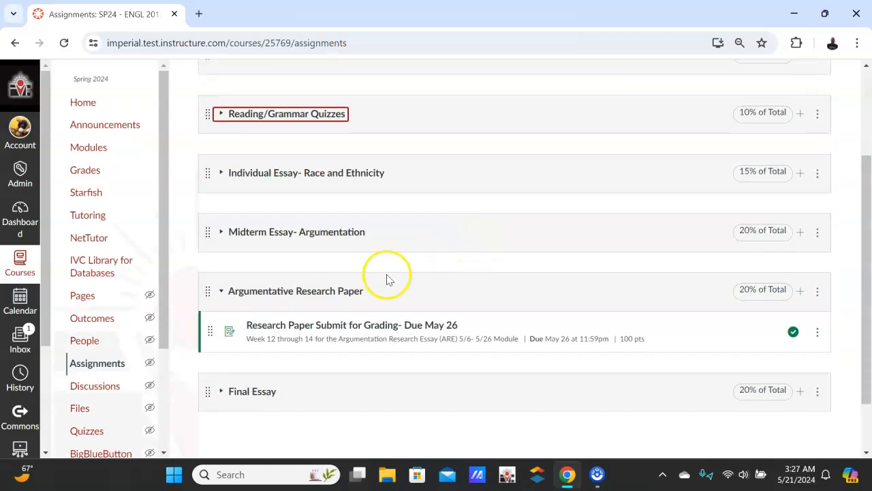
click(222, 293)
scroll(221, 259, up, 1)
Expand the Reading/Grammar Quizzes group and open the Quiz on Persuasion and Argumentation, dismissing the test installation notice.
click(220, 182)
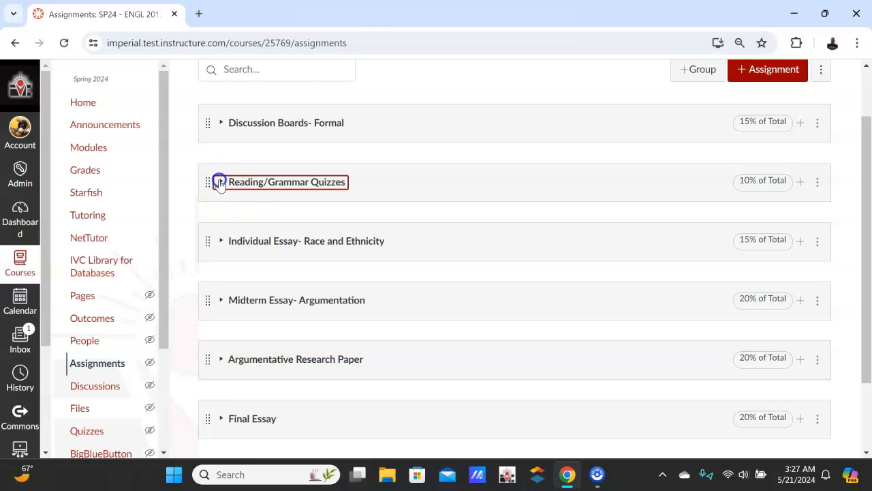
scroll(219, 204, down, 5)
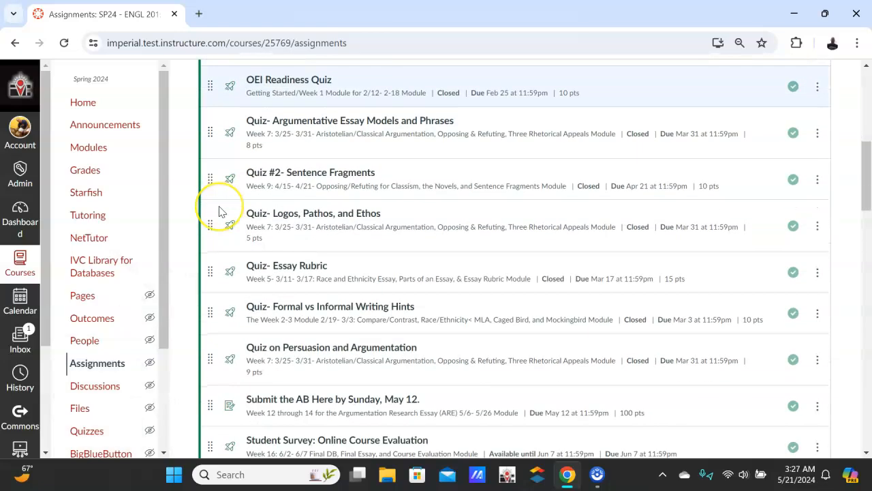
scroll(218, 211, down, 1)
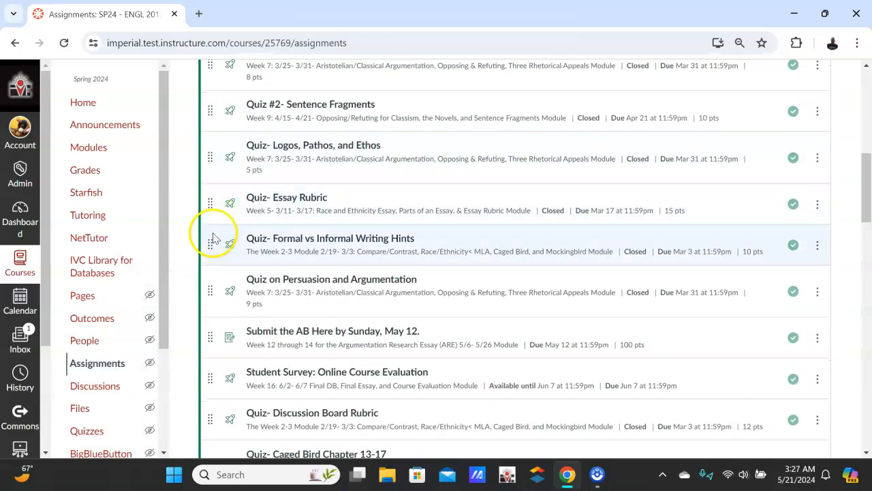
click(301, 281)
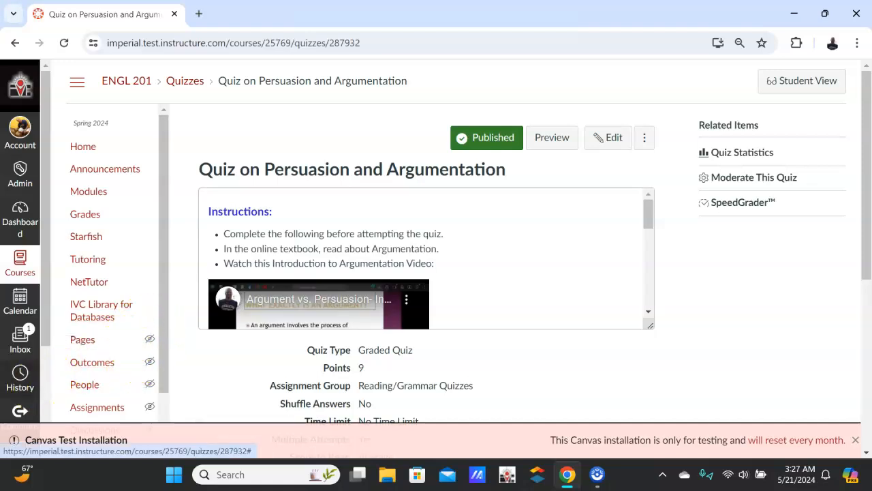
click(856, 440)
Start a new rubric for the quiz and delete its default criterion.
click(644, 139)
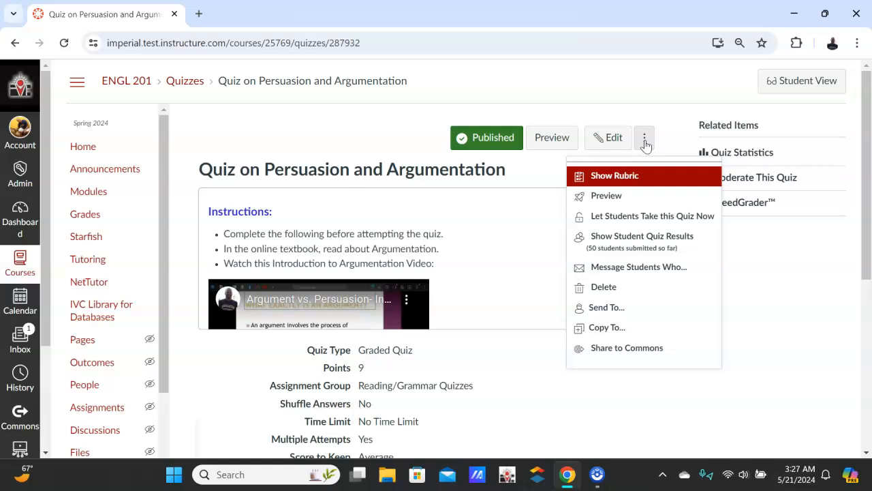
click(615, 176)
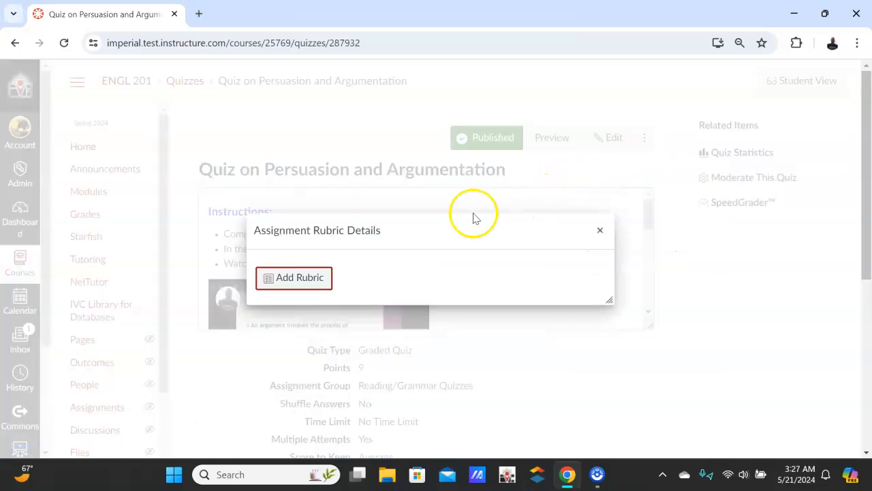
click(311, 276)
scroll(351, 276, down, 1)
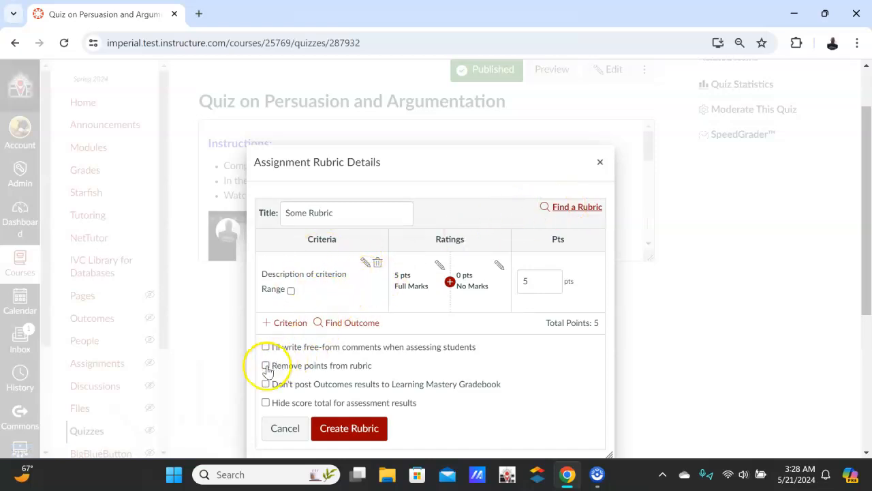
click(379, 263)
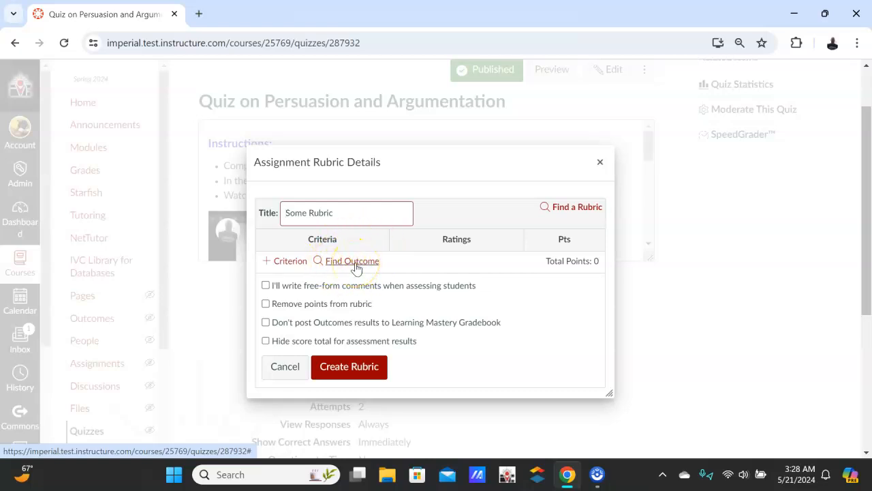
Find the outcome ENGL 250 SLO 2 for the rubric in the ENGL 250 folder of the English outcomes.
click(352, 261)
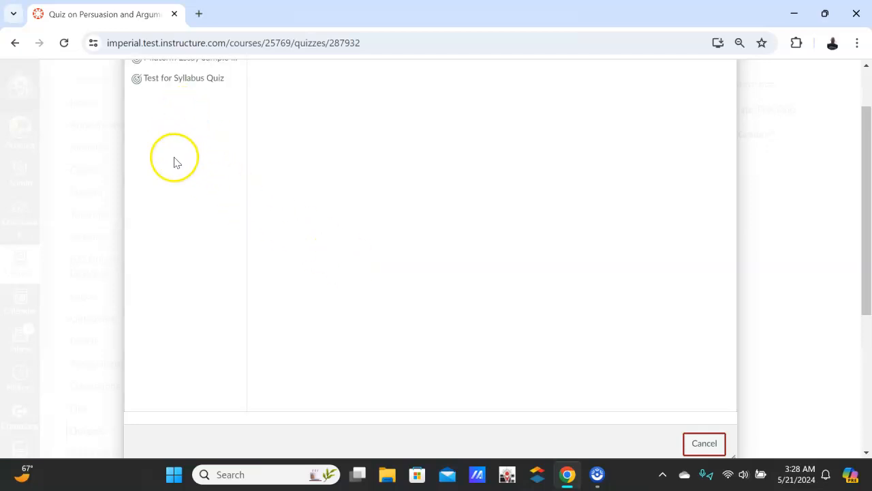
click(154, 107)
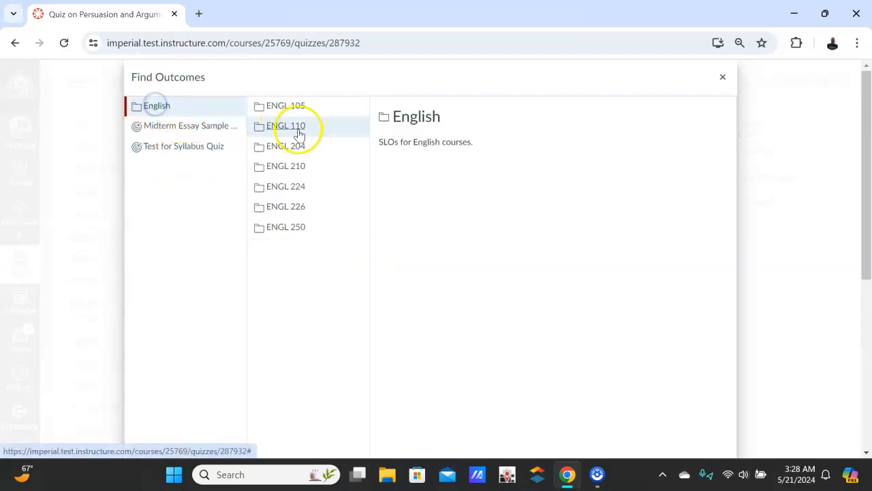
click(292, 226)
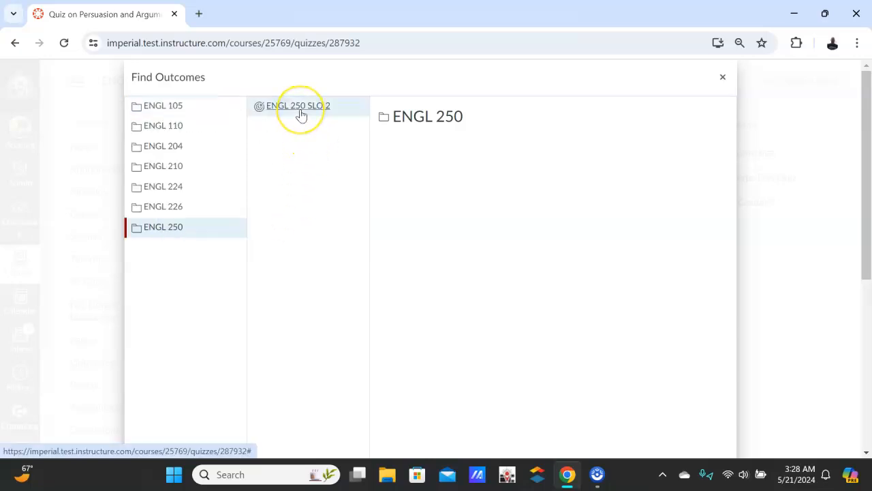
click(301, 113)
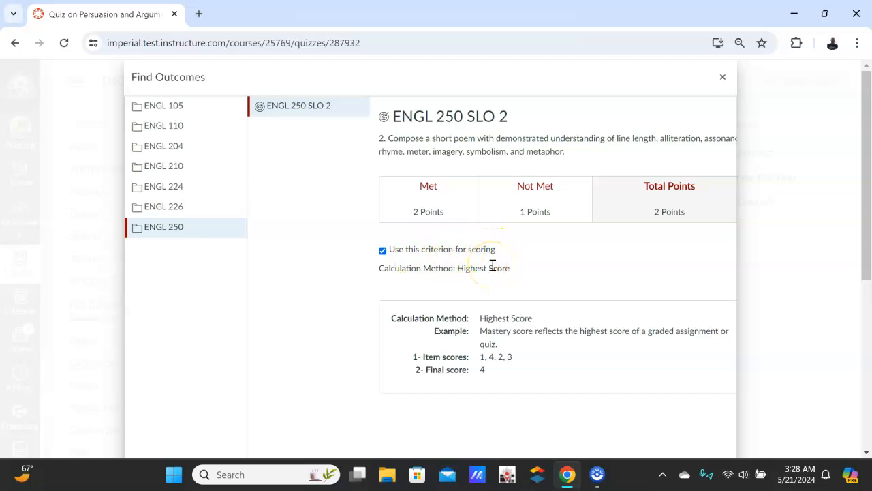
Import ENGL 250 SLO 2 into the rubric without using it for scoring, and create the rubric.
click(382, 250)
click(383, 251)
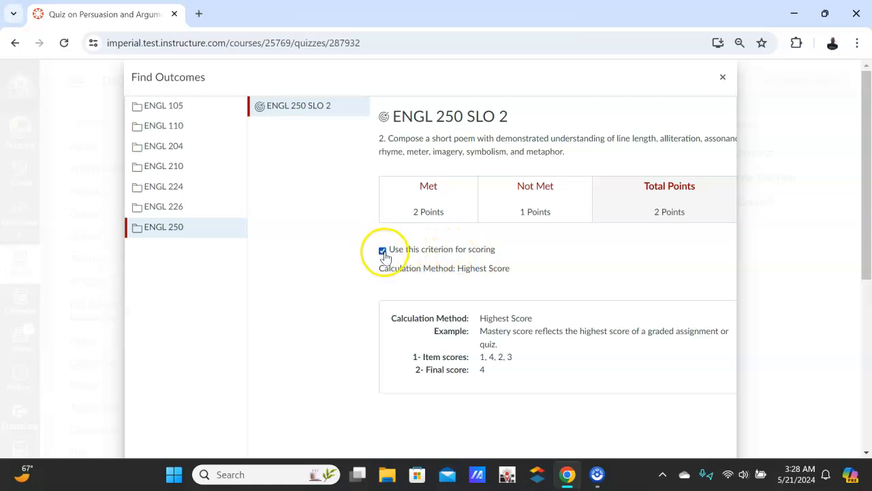
click(383, 251)
scroll(542, 306, down, 2)
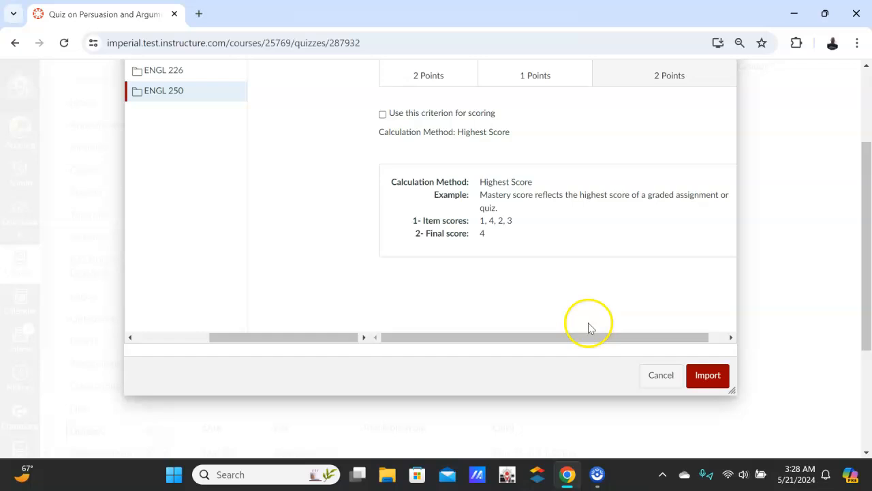
click(708, 375)
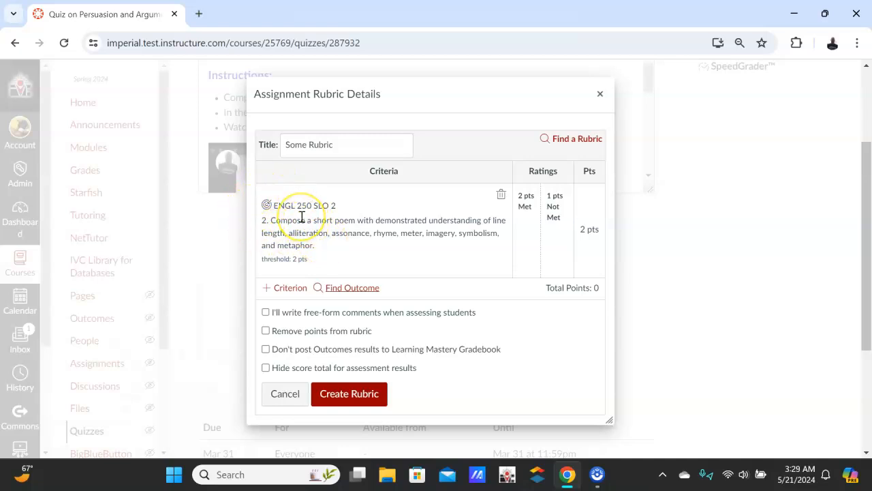
click(349, 397)
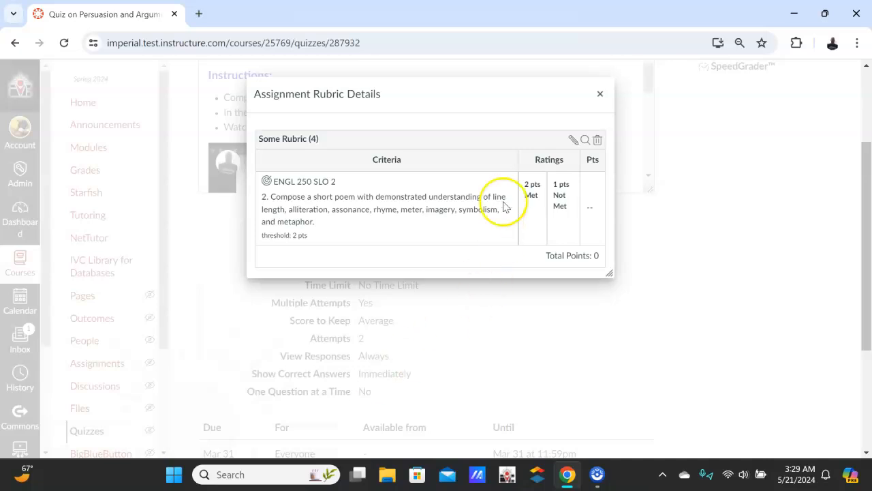
click(599, 93)
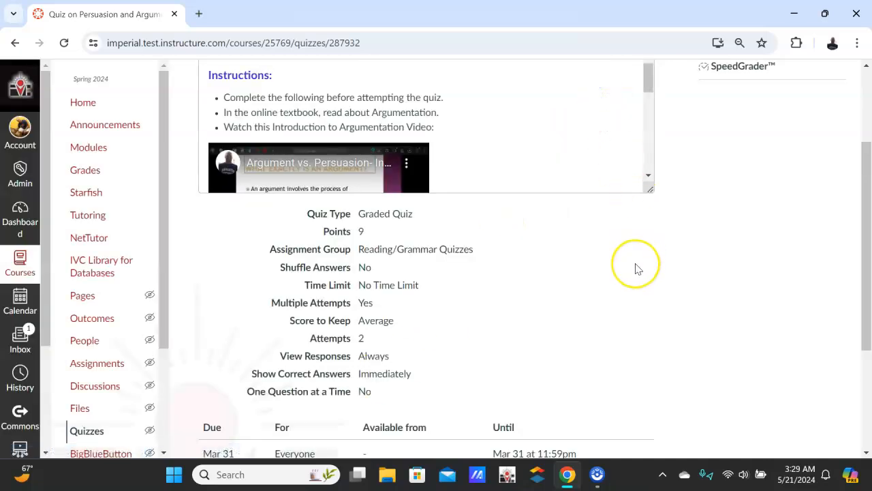
Open the Quiz on Persuasion and Argumentation in SpeedGrader and display the rubric for the first student's submission.
scroll(635, 267, up, 2)
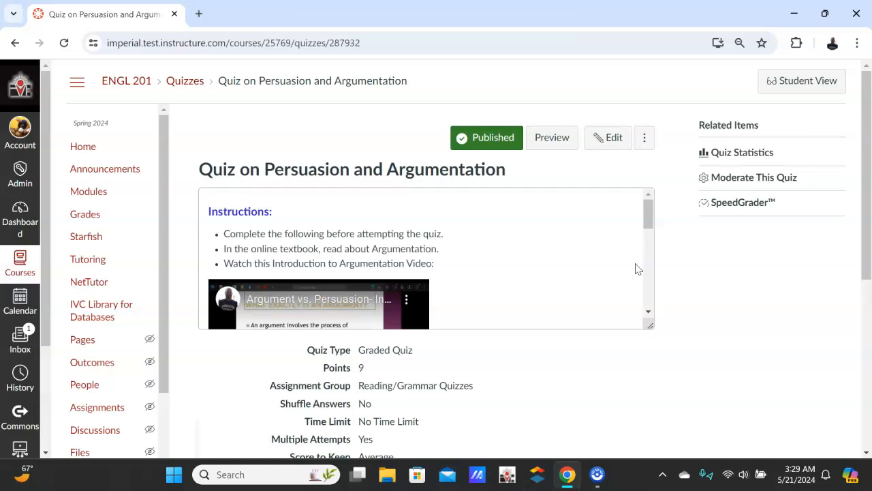
click(740, 203)
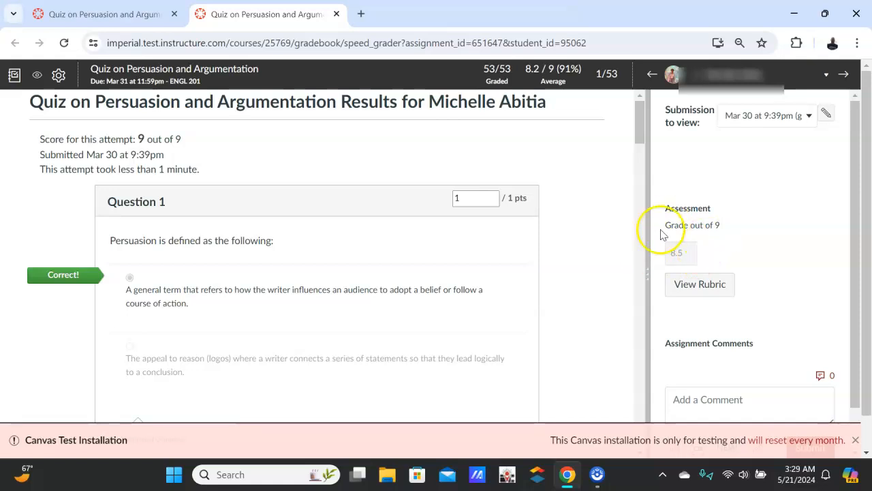
click(695, 283)
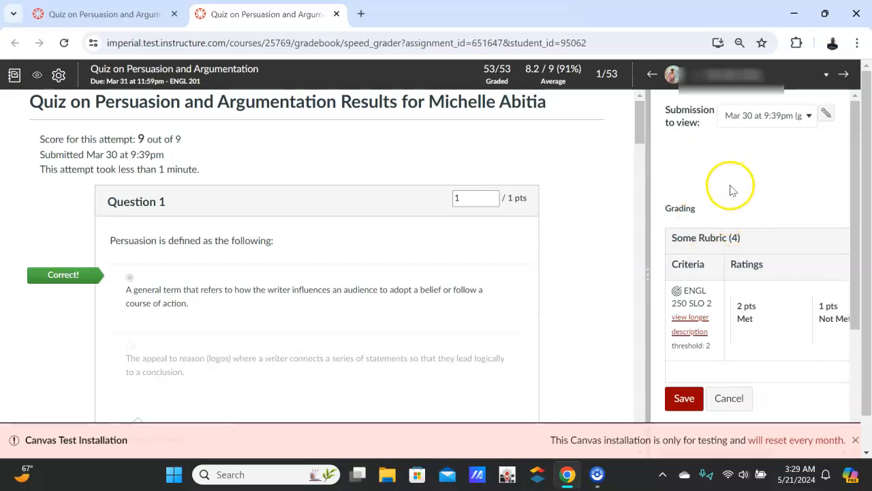
Look over the ratings for ENGL 250 SLO 2 in the grading rubric and dismiss the test installation notice.
click(822, 202)
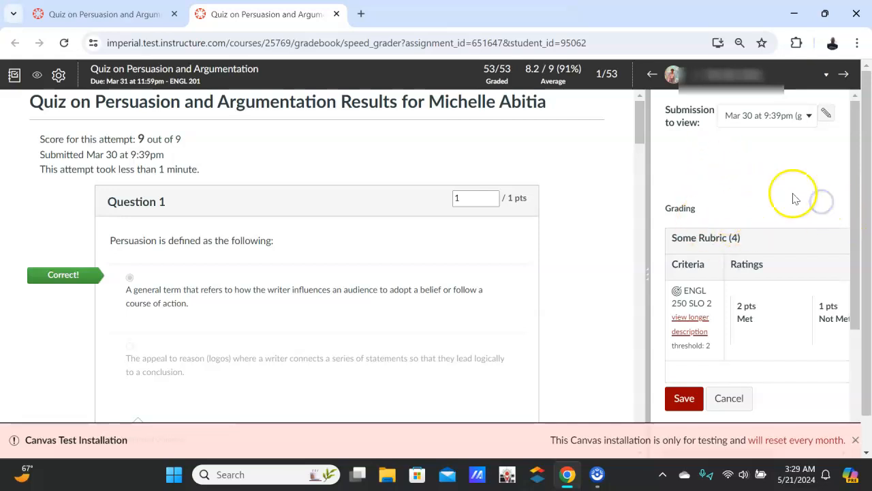
scroll(788, 199, down, 1)
click(759, 249)
scroll(754, 262, up, 1)
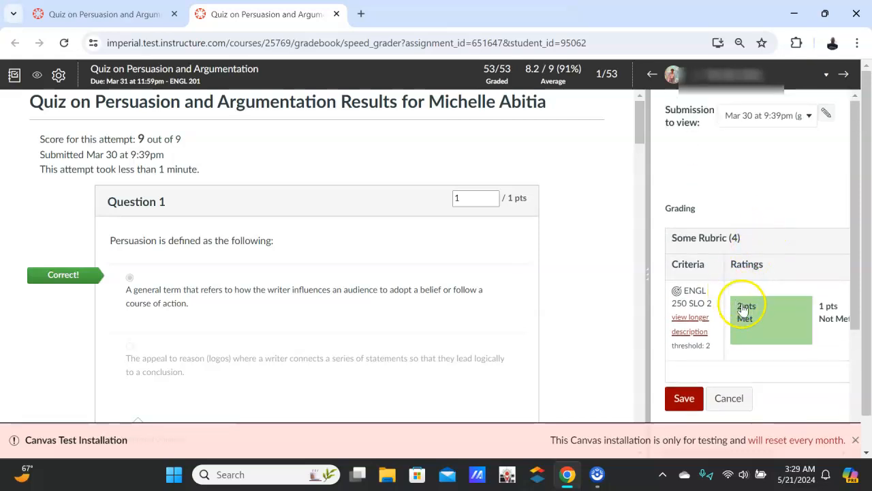
scroll(753, 312, down, 1)
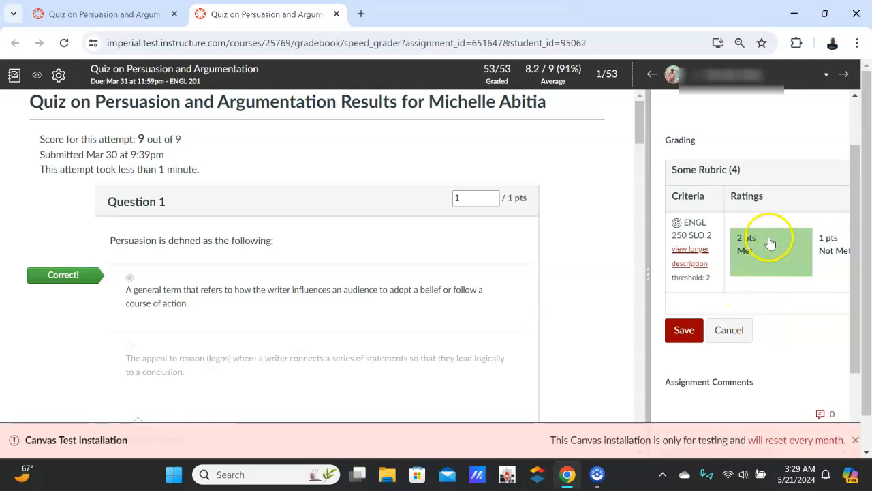
click(854, 439)
mouse_move(721, 454)
mouse_down()
mouse_move(811, 470)
mouse_move(710, 449)
mouse_up()
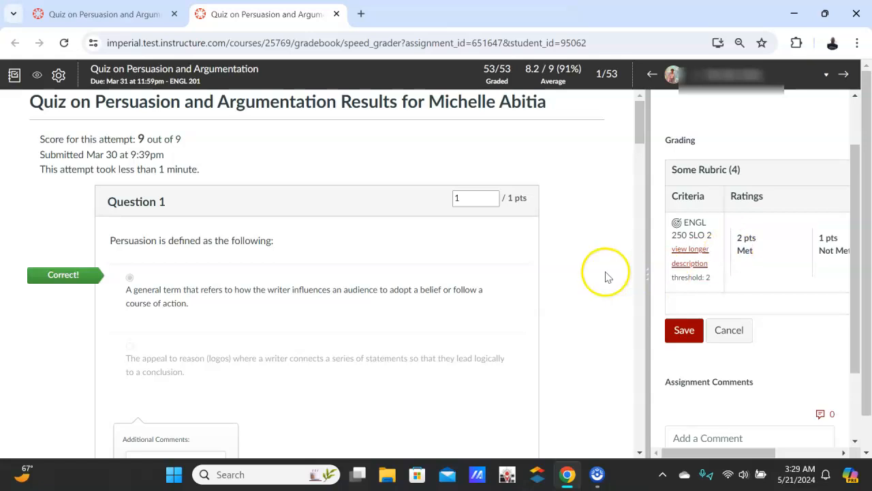
Rate ENGL 250 SLO 2 as Met (2 pts) for the student's submission, save the rubric assessment, and check the saved rating.
scroll(791, 286, up, 1)
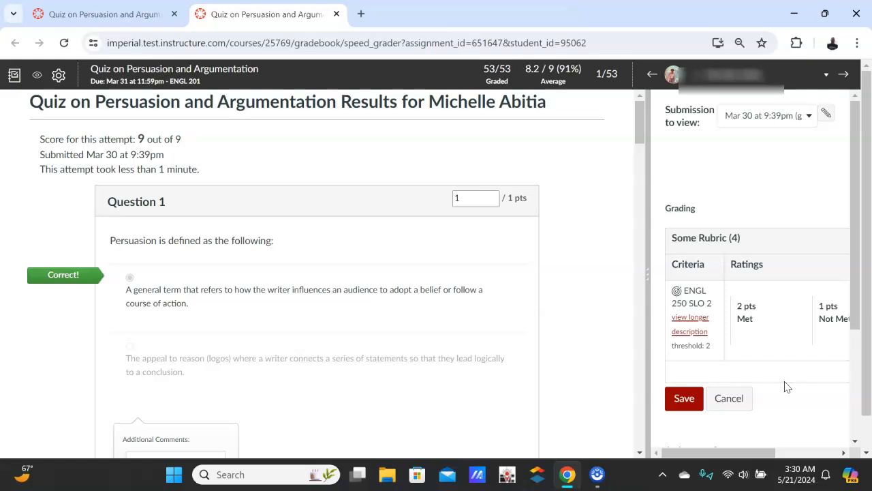
click(766, 320)
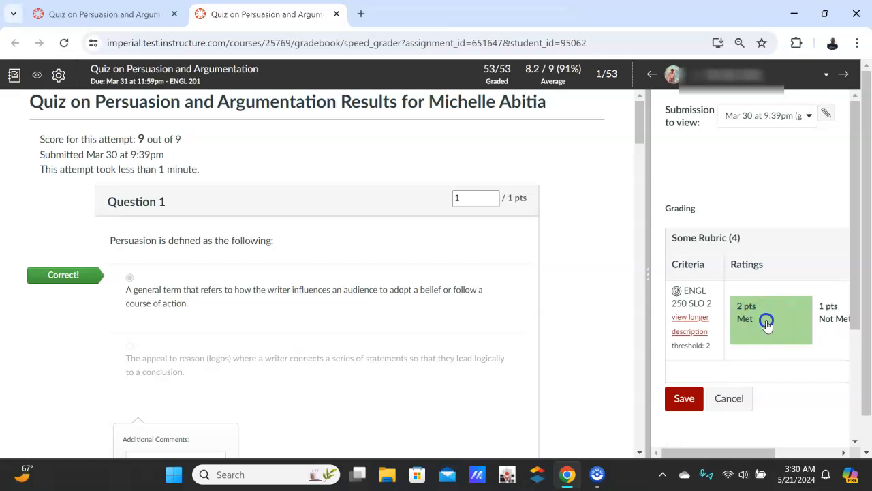
click(683, 398)
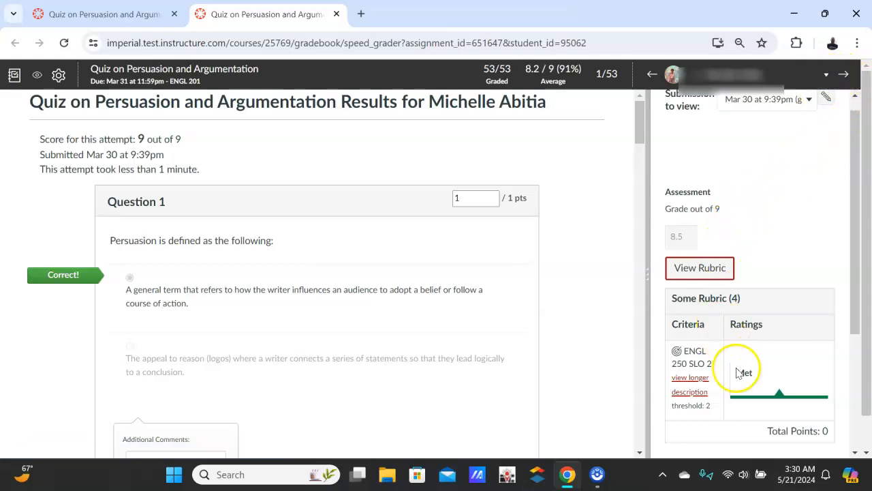
scroll(777, 374, down, 2)
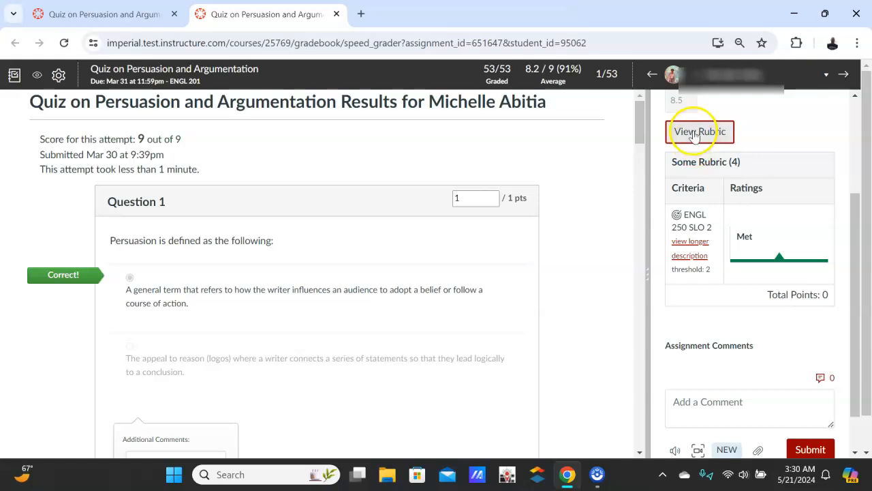
scroll(771, 239, down, 1)
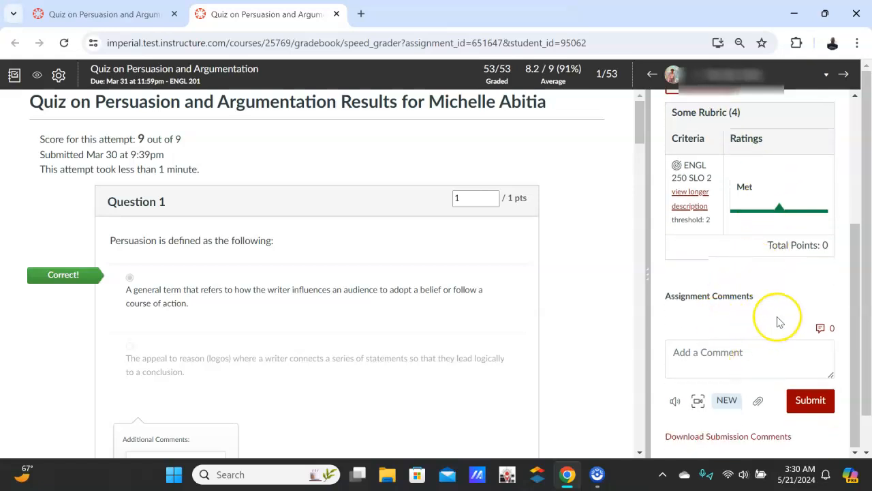
scroll(779, 322, up, 3)
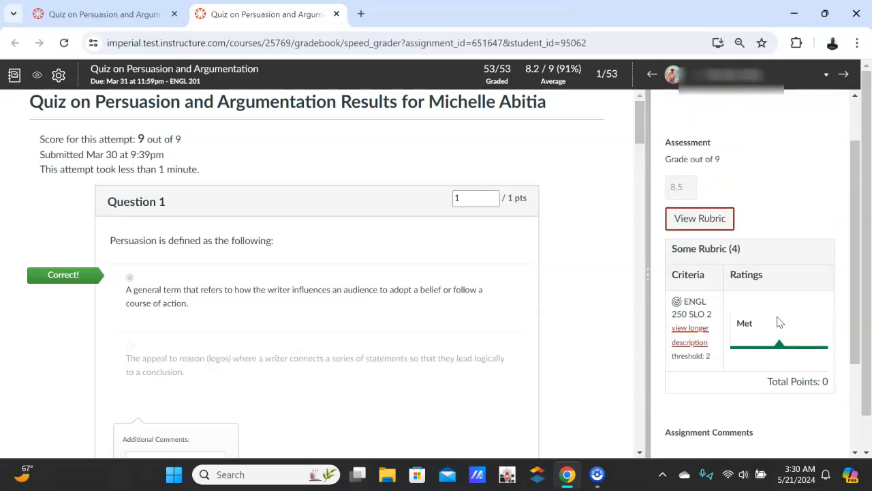